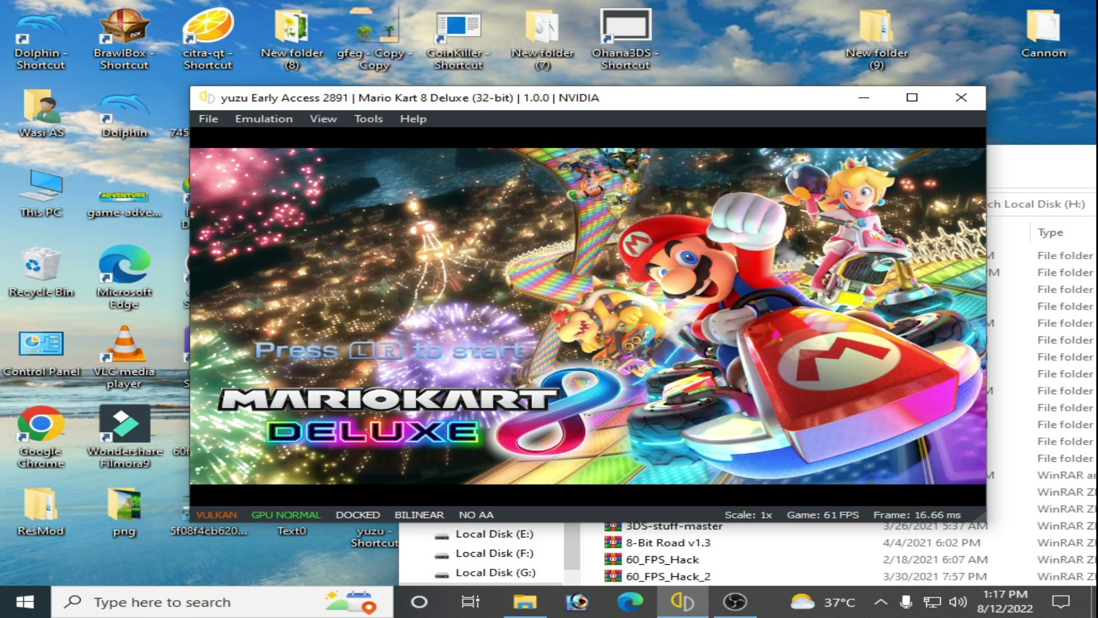
Start Mario Kart 8 Deluxe from its title screen and reach the empty Select a Mii grid.
{"action": "key", "text": "q+e"}
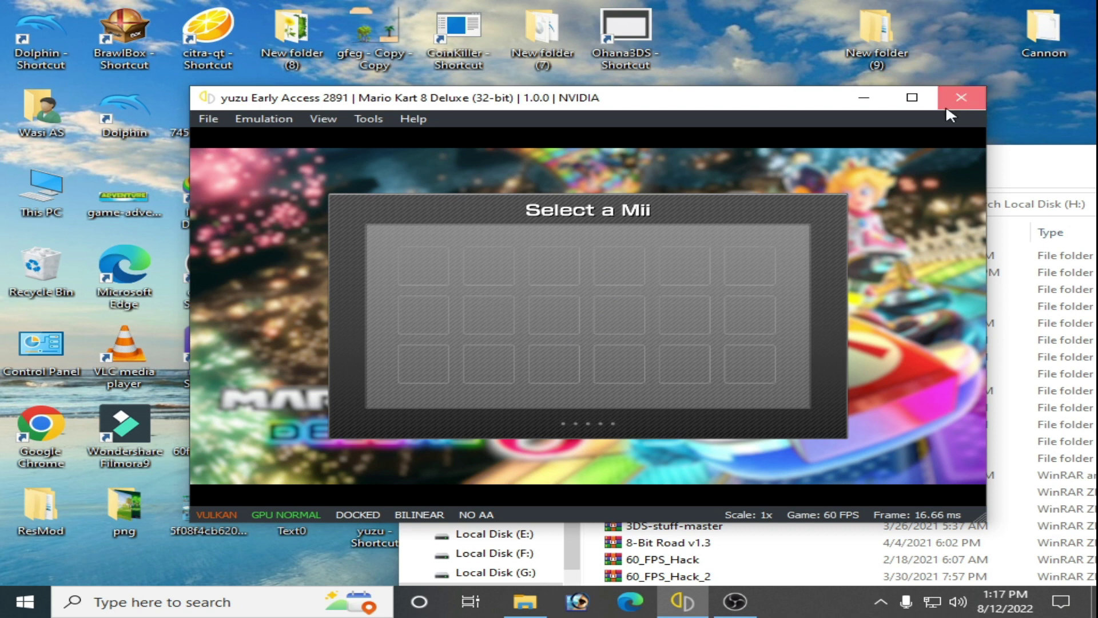
Close yuzu, confirm stopping the running game, and move the yuzu window to the left.
{"action": "left_click", "coordinate": [961, 99]}
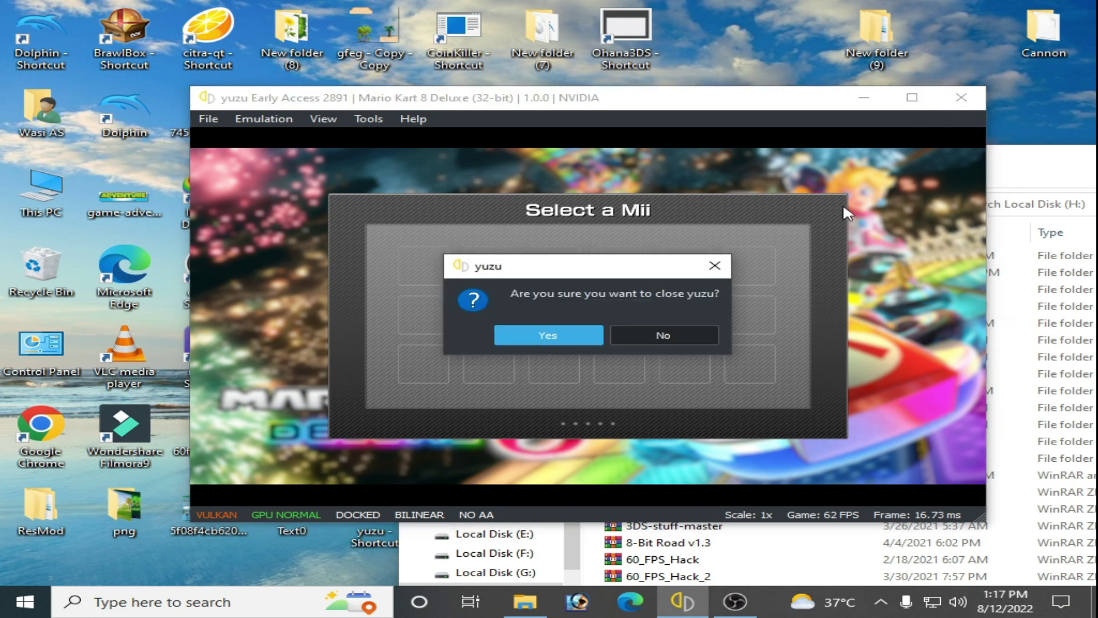
{"action": "left_click", "coordinate": [572, 341]}
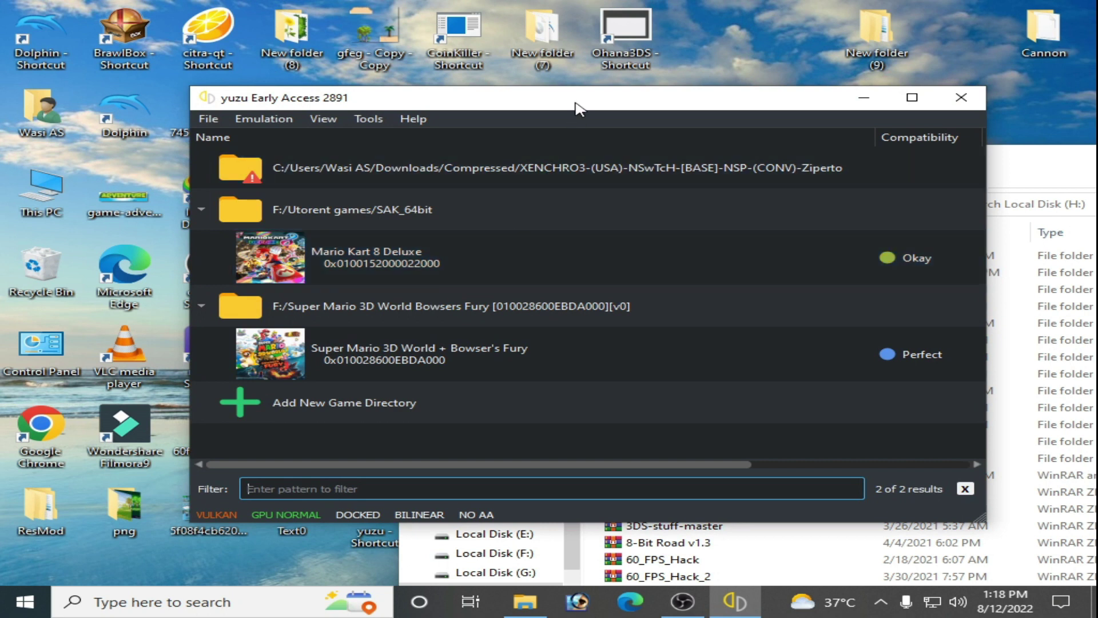
{"action": "left_click_drag", "start_coordinate": [575, 109], "coordinate": [441, 93]}
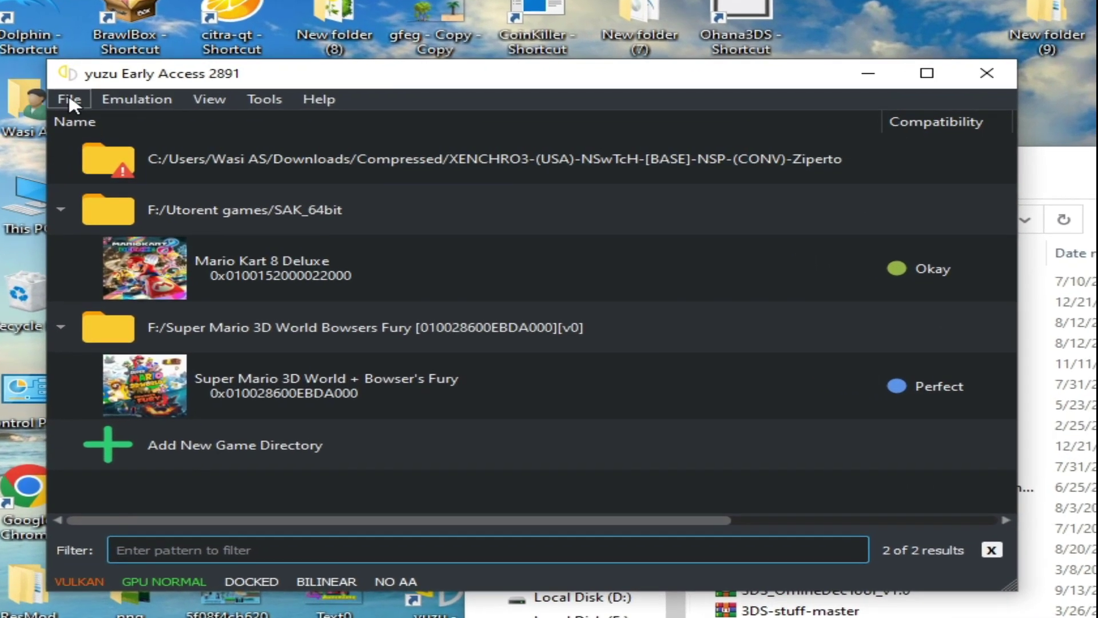
Open yuzu's data folder from the File menu and go into nand\system\Contents\registered.
{"action": "left_click", "coordinate": [72, 103]}
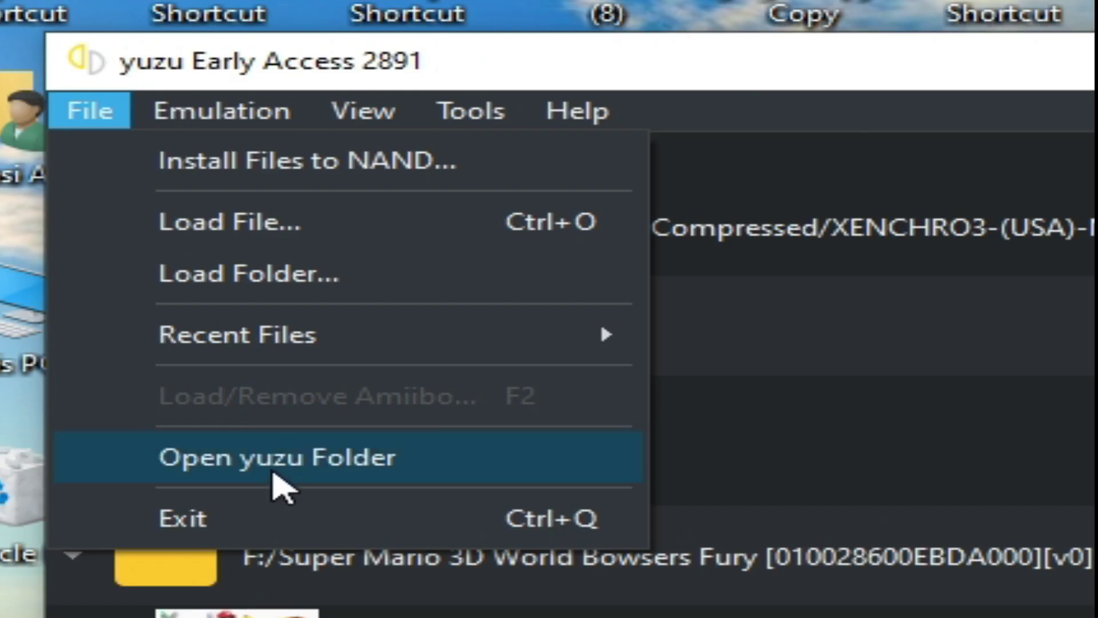
{"action": "left_click", "coordinate": [273, 474]}
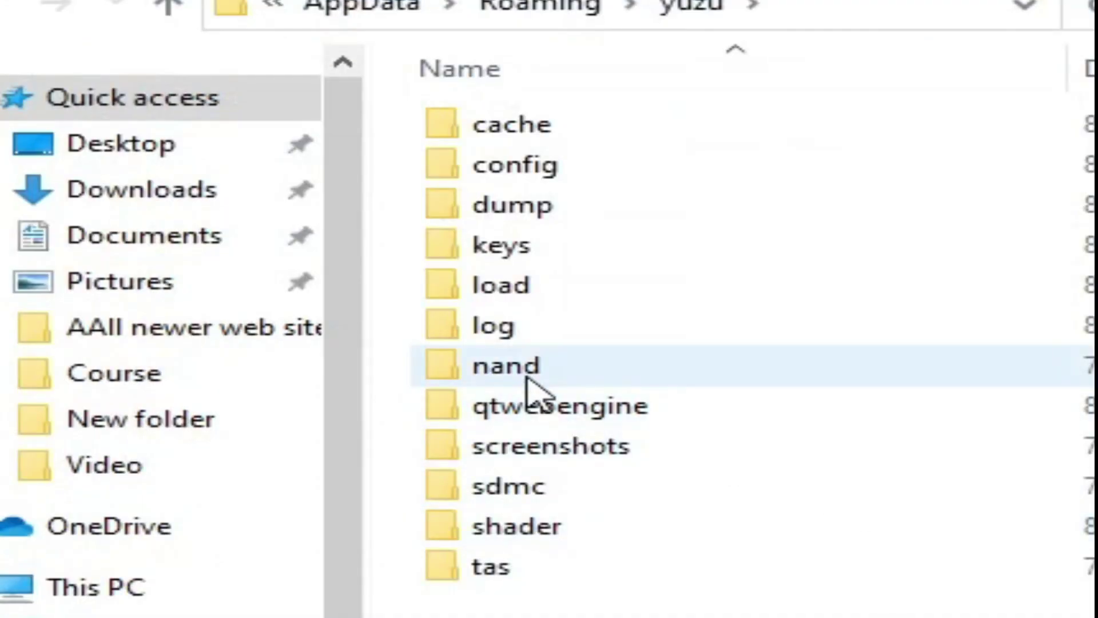
{"action": "double_click", "coordinate": [525, 368]}
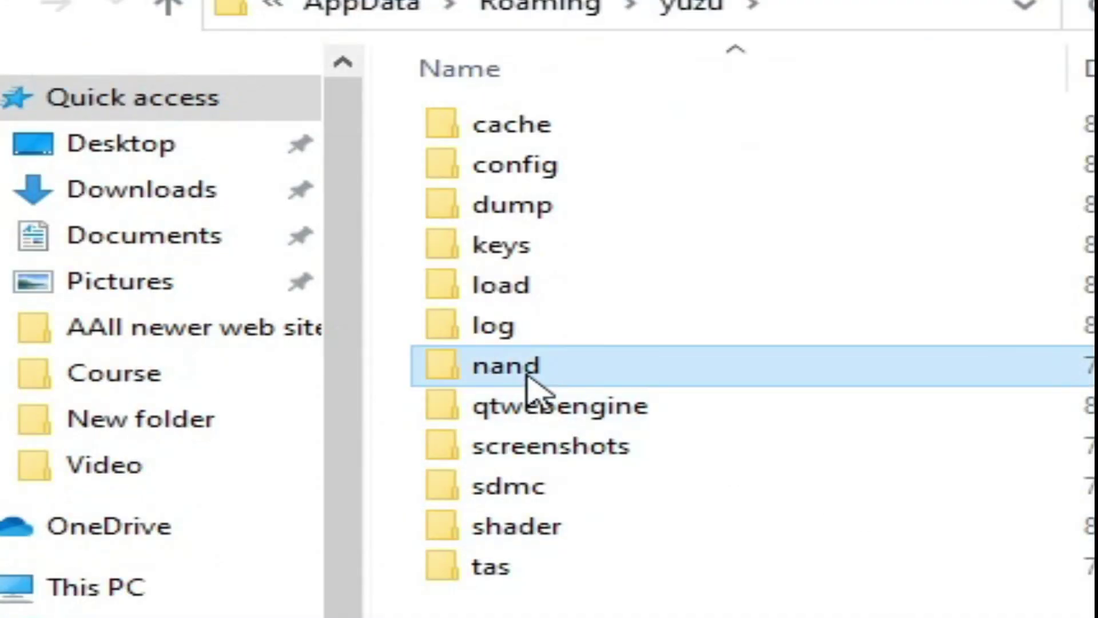
{"action": "double_click", "coordinate": [559, 138]}
{"action": "double_click", "coordinate": [560, 130]}
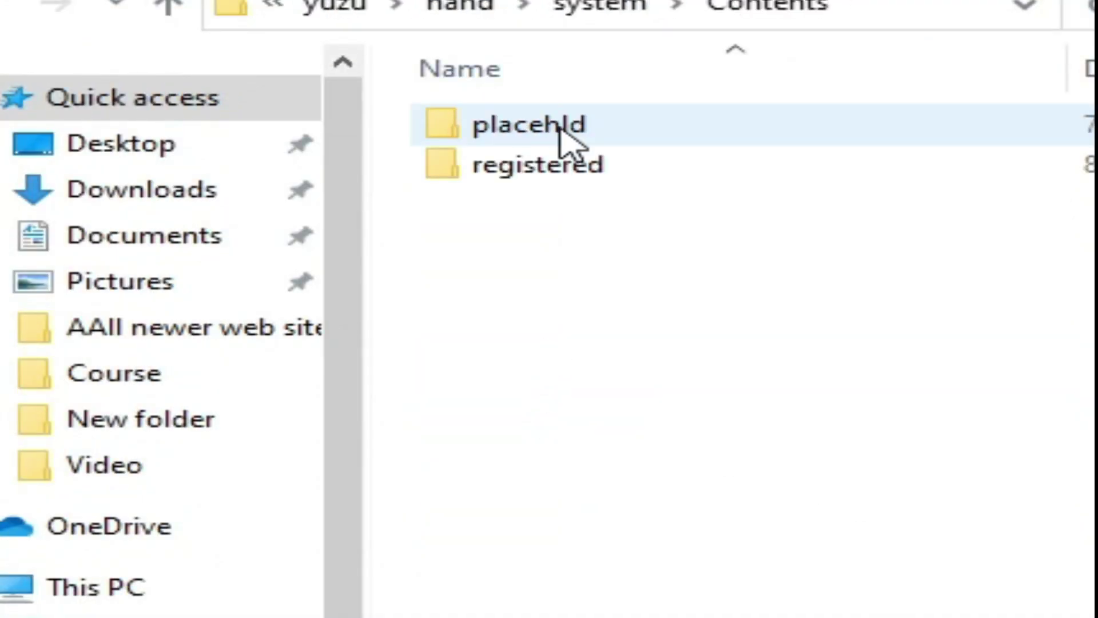
{"action": "double_click", "coordinate": [556, 166]}
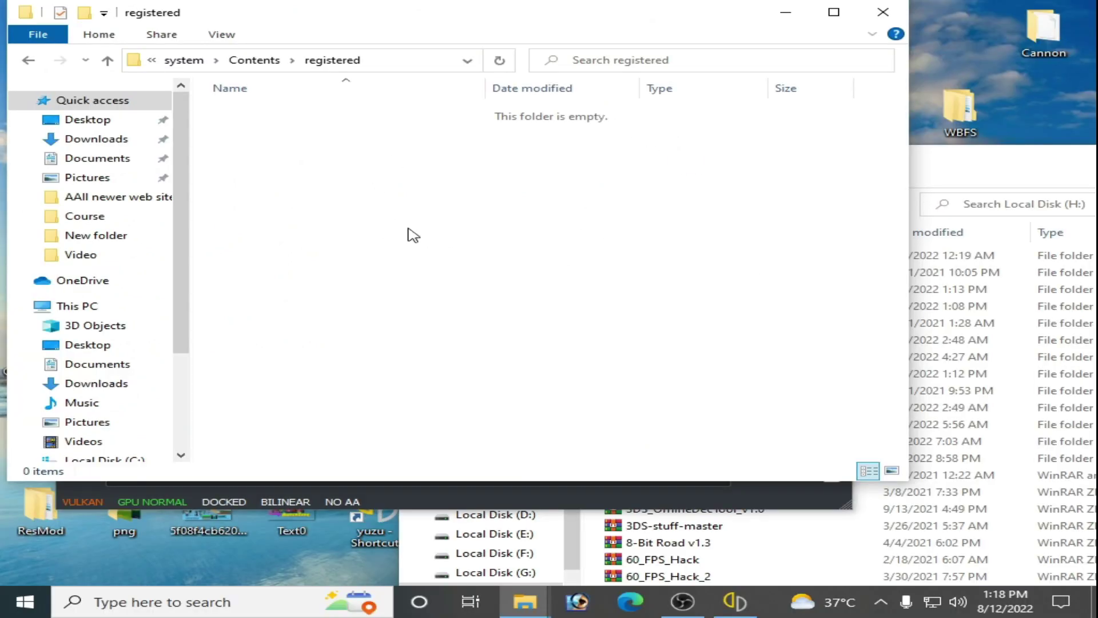
{"action": "left_click", "coordinate": [938, 173]}
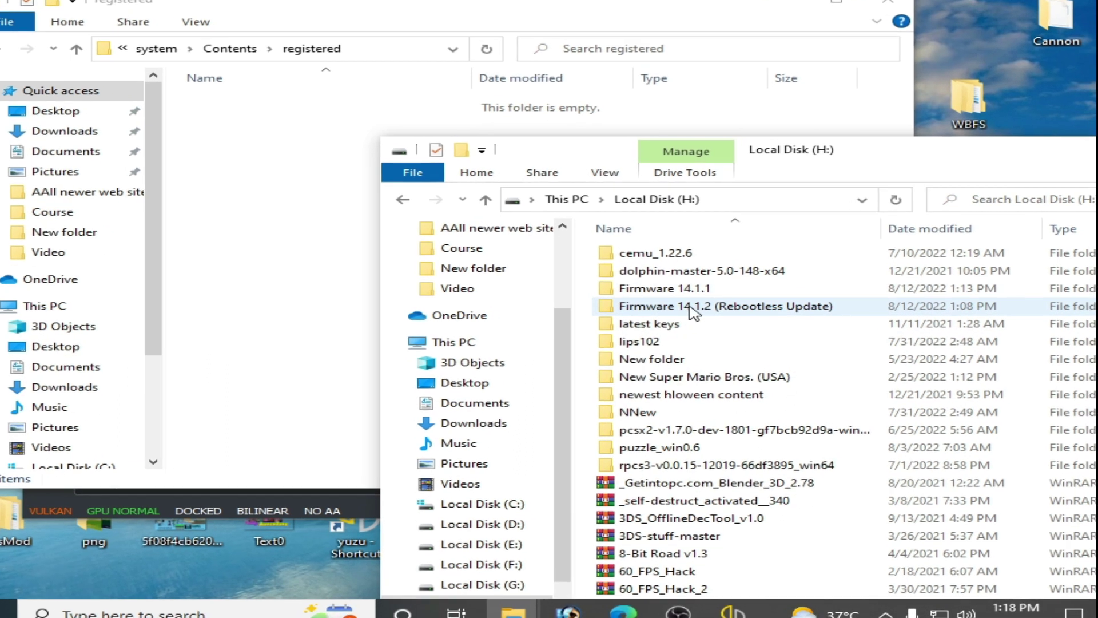
Open Firmware 14.1.2 (Rebootless Update) on H: and copy all 225 NCA files.
{"action": "mouse_move", "coordinate": [684, 308]}
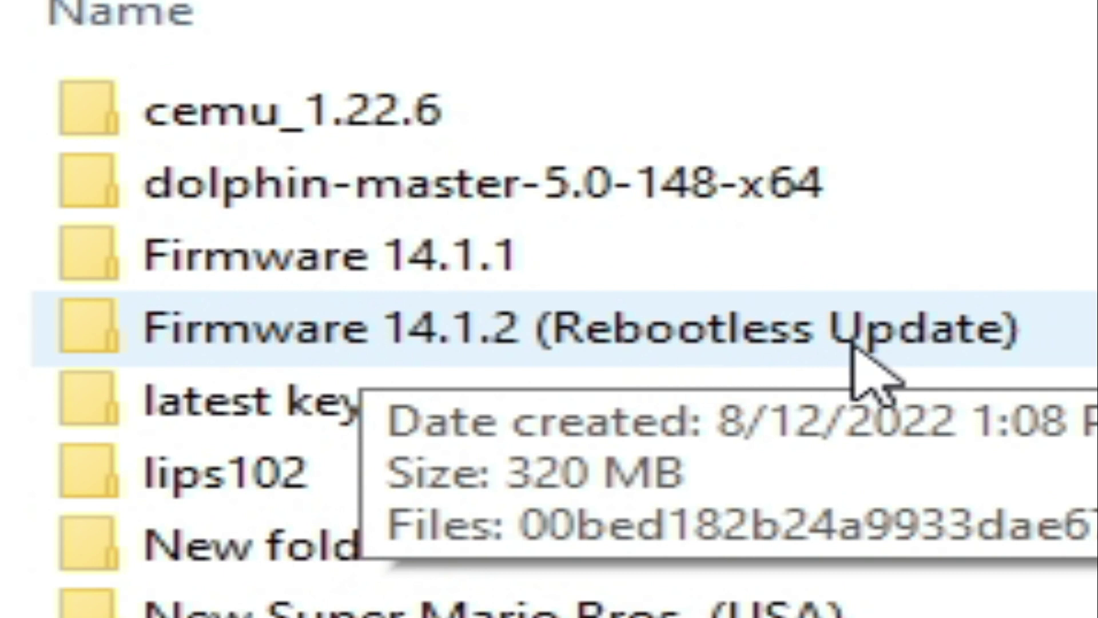
{"action": "mouse_move", "coordinate": [368, 277]}
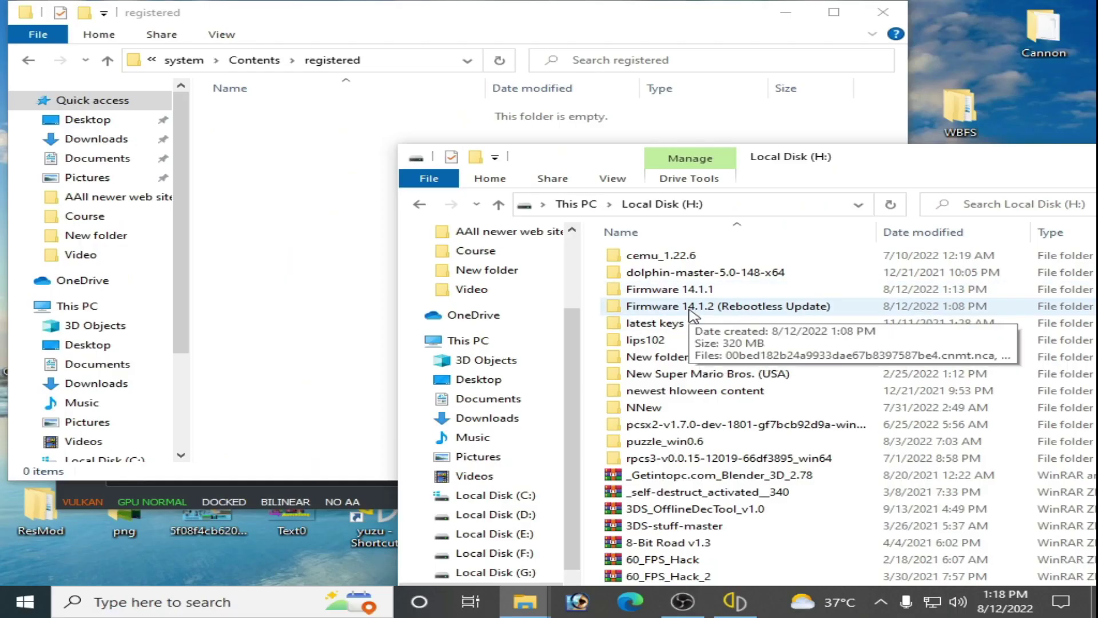
{"action": "double_click", "coordinate": [699, 308]}
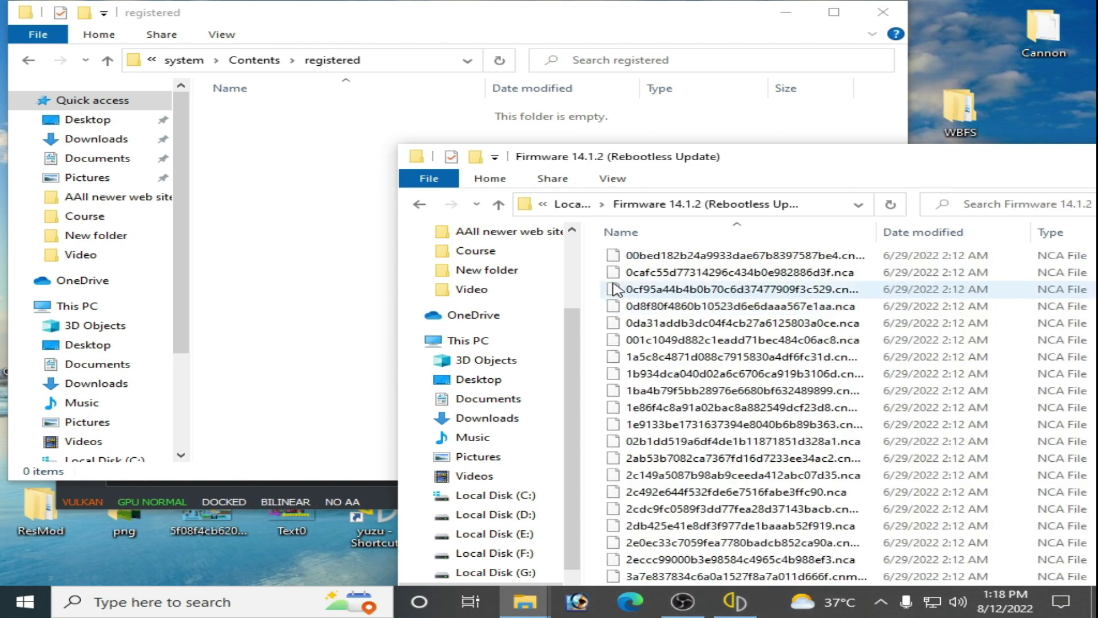
{"action": "left_click_drag", "start_coordinate": [747, 168], "coordinate": [701, 131]}
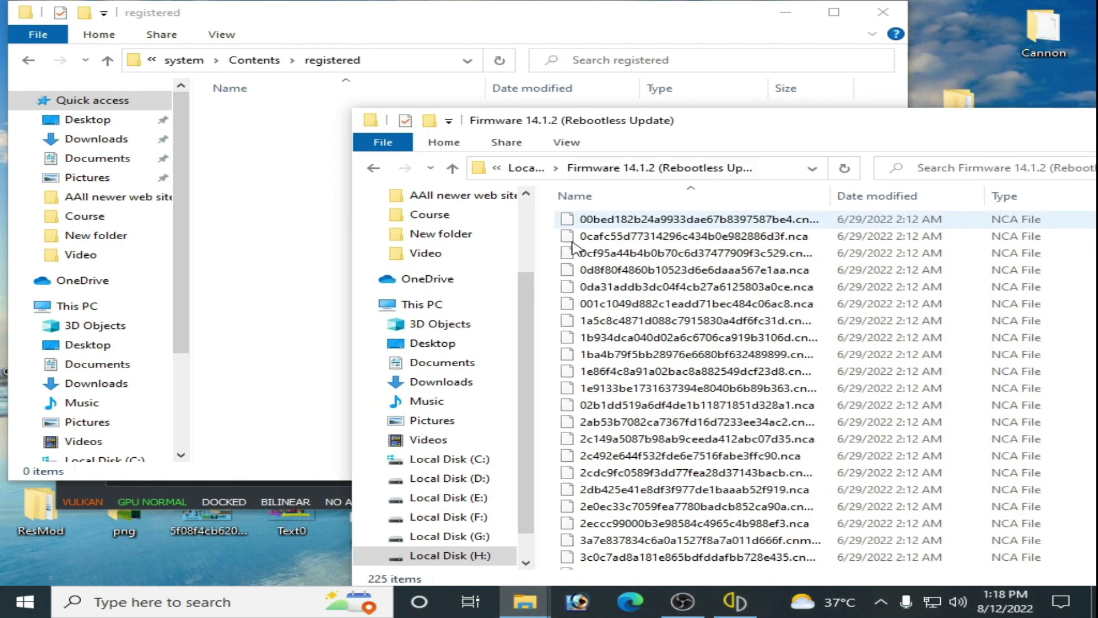
{"action": "left_click_drag", "start_coordinate": [553, 218], "coordinate": [723, 563]}
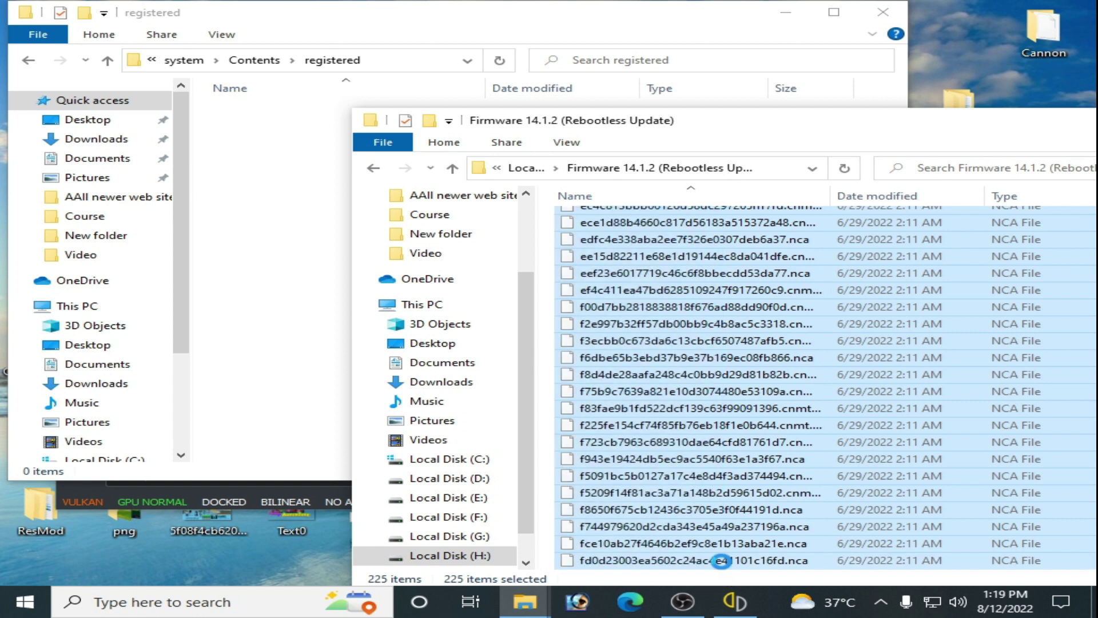
{"action": "right_click", "coordinate": [723, 564]}
{"action": "left_click", "coordinate": [661, 466]}
{"action": "left_click", "coordinate": [304, 270]}
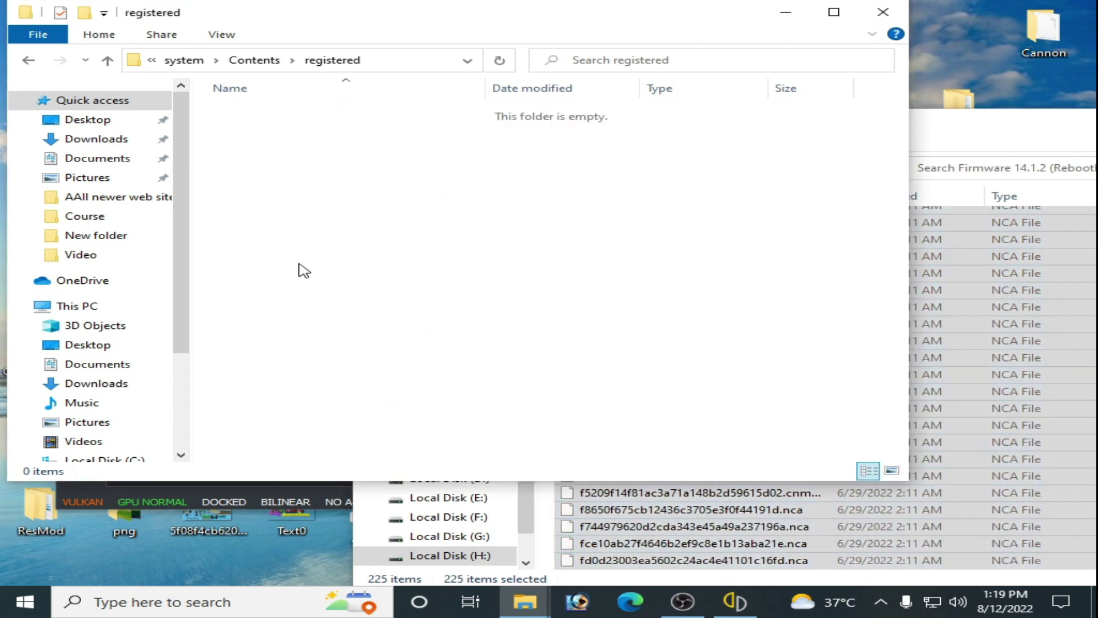
Paste the 225 NCA files into registered, then go up four levels to yuzu's data folder.
{"action": "right_click", "coordinate": [334, 221]}
{"action": "left_click", "coordinate": [385, 321]}
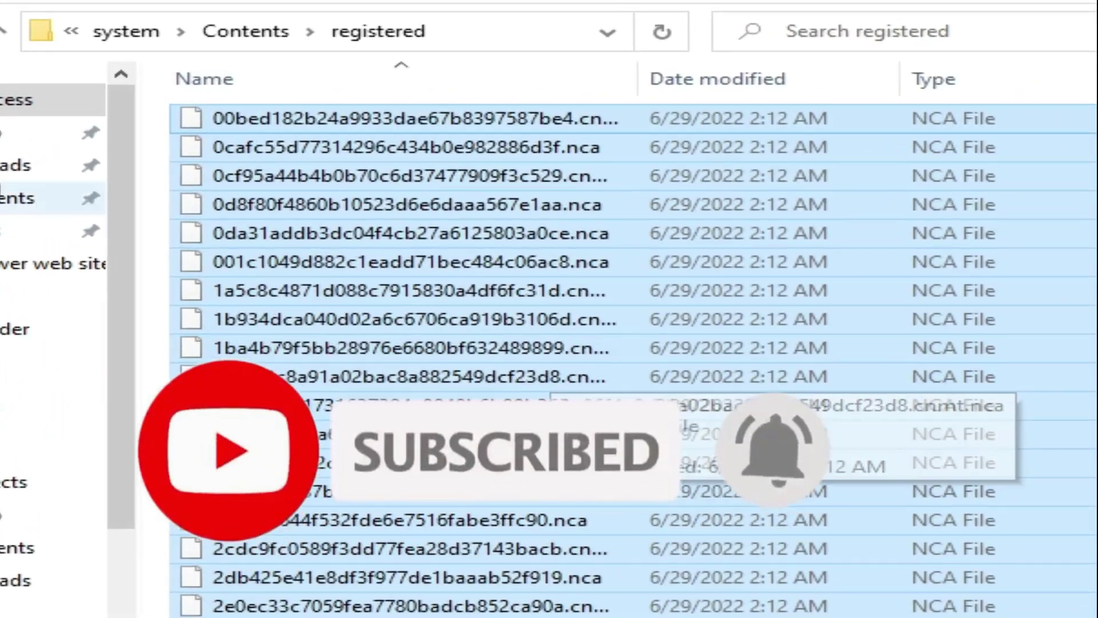
{"action": "key", "text": "alt+Up"}
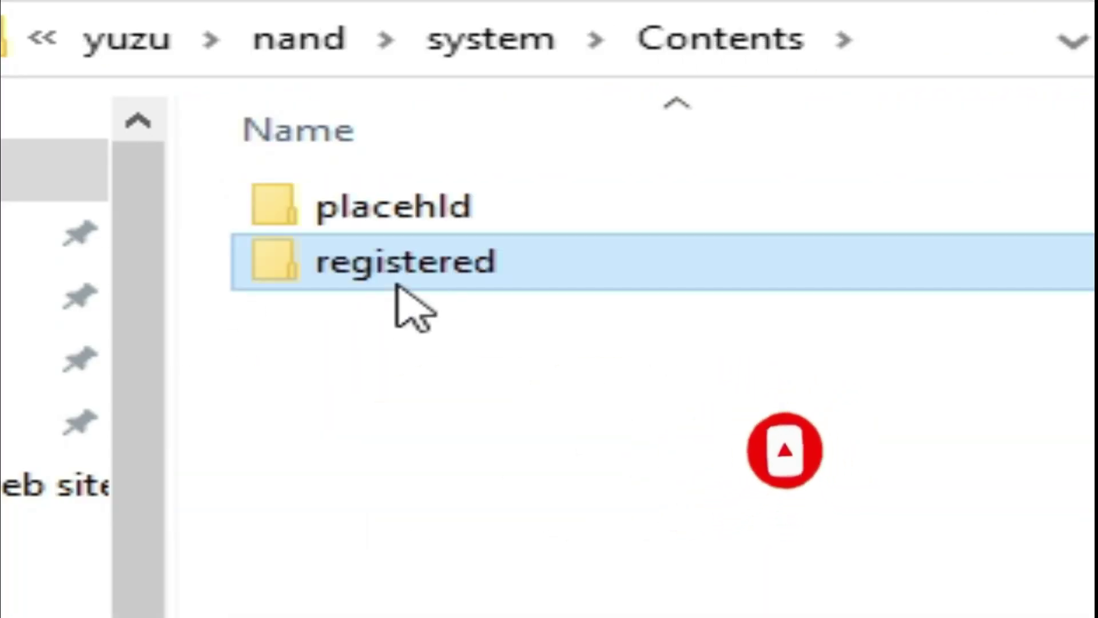
{"action": "key", "text": "alt+Up"}
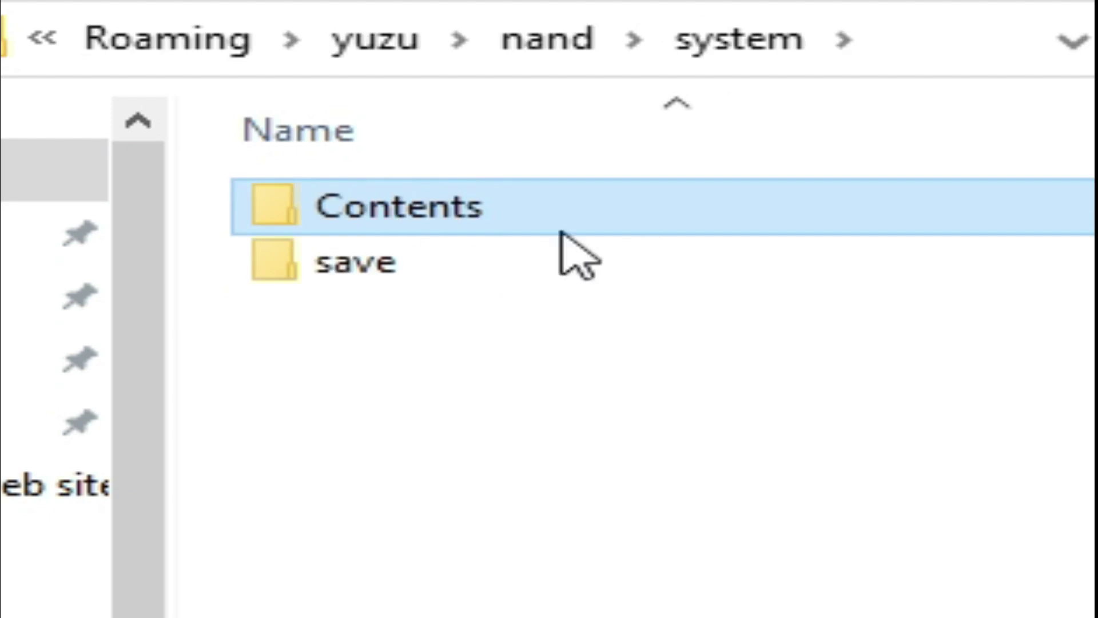
{"action": "key", "text": "alt+Up"}
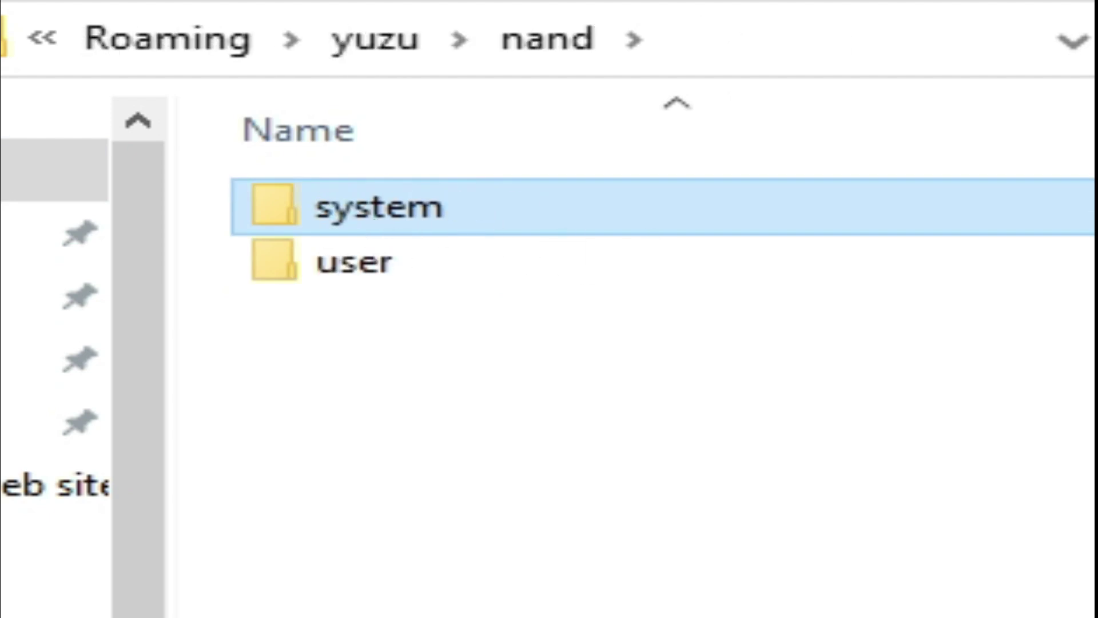
{"action": "key", "text": "alt+Up"}
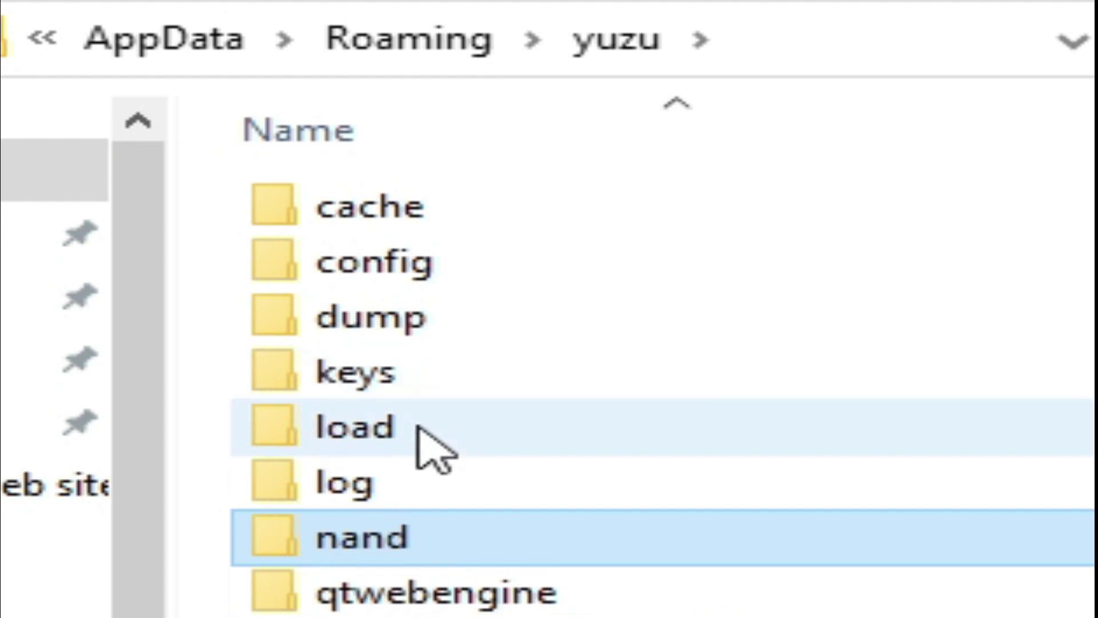
Open yuzu's keys folder and locate the new prod.keys in H:\latest keys\latest keys.
{"action": "left_click", "coordinate": [373, 389]}
{"action": "double_click", "coordinate": [373, 389]}
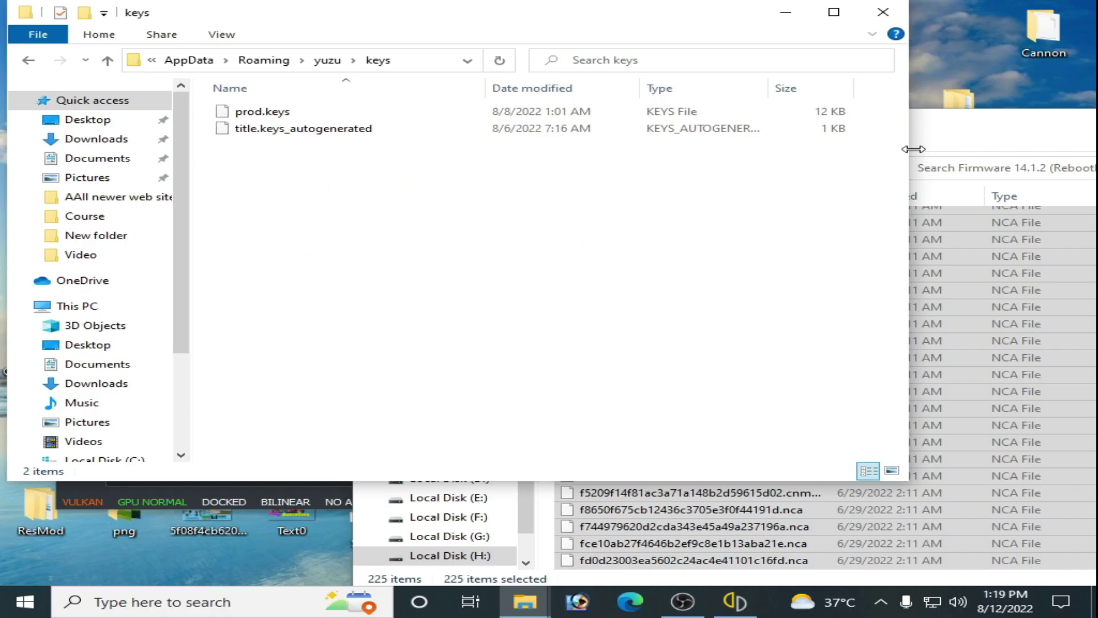
{"action": "left_click", "coordinate": [946, 136]}
{"action": "left_click", "coordinate": [376, 177]}
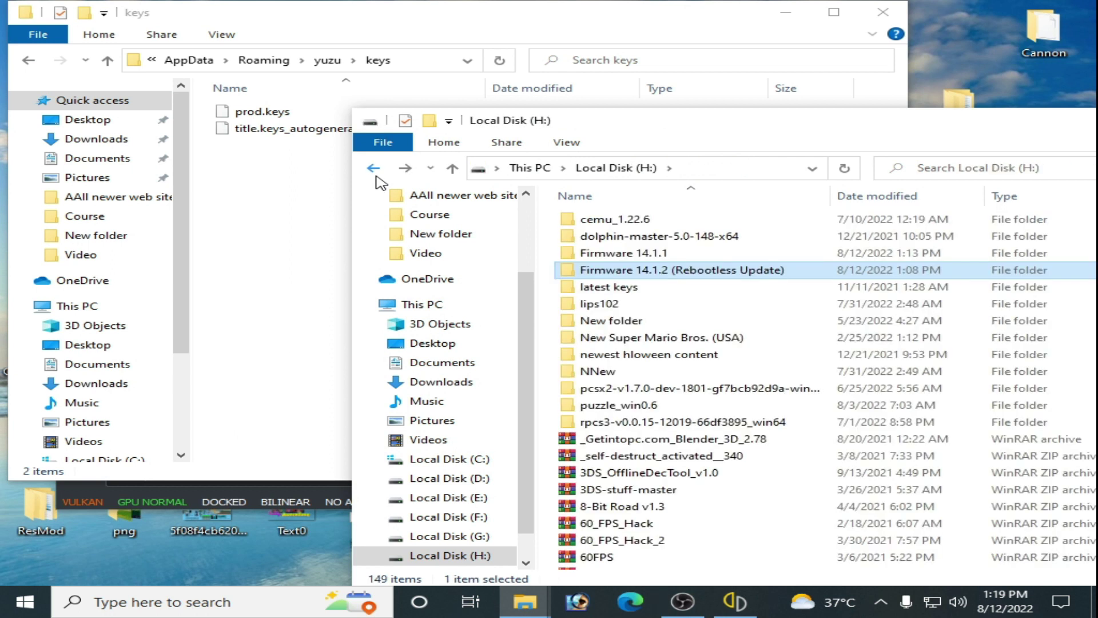
{"action": "double_click", "coordinate": [625, 291]}
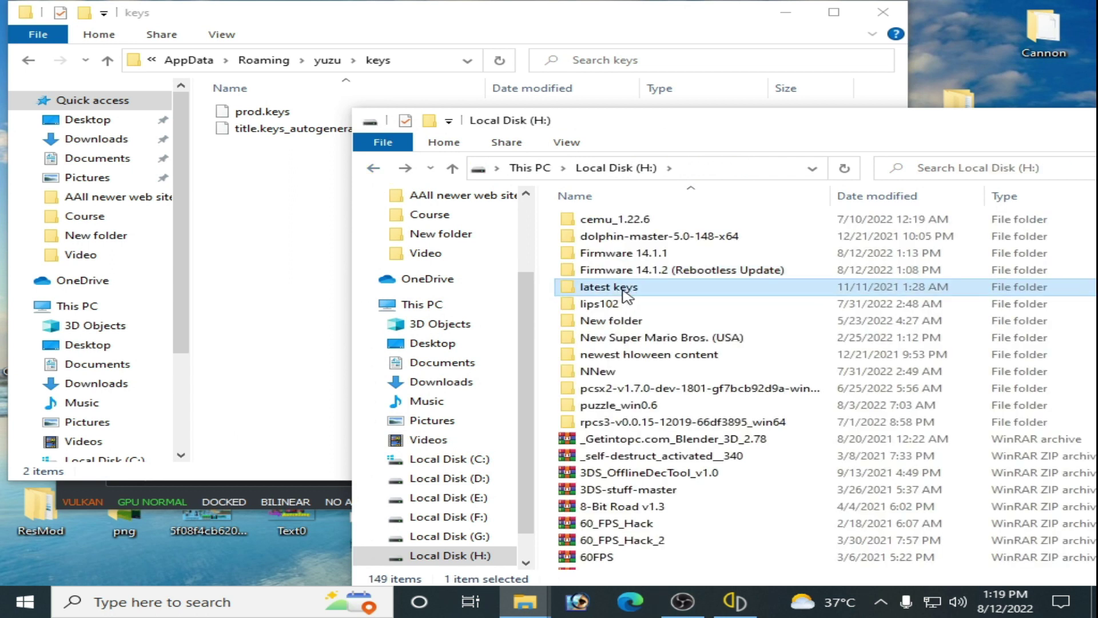
{"action": "double_click", "coordinate": [619, 227]}
{"action": "left_click", "coordinate": [586, 227]}
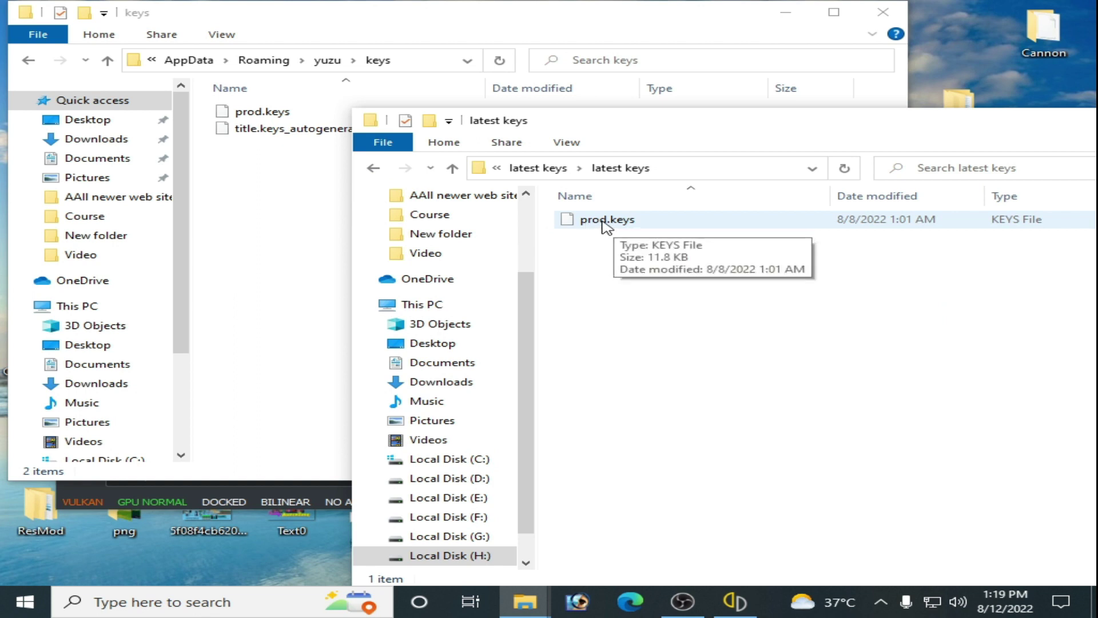
Delete the old prod.keys from yuzu's keys folder.
{"action": "left_click", "coordinate": [273, 117]}
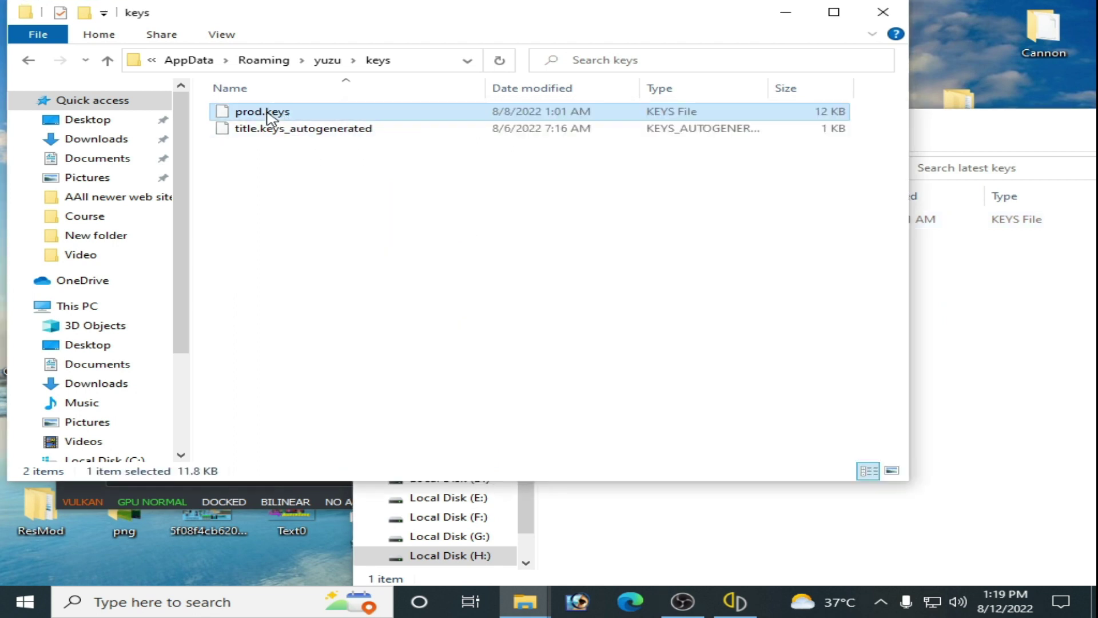
{"action": "right_click", "coordinate": [273, 117]}
{"action": "left_click", "coordinate": [332, 417]}
Copy the new prod.keys into yuzu's keys folder, then close the yuzu data folder window.
{"action": "left_click", "coordinate": [972, 333]}
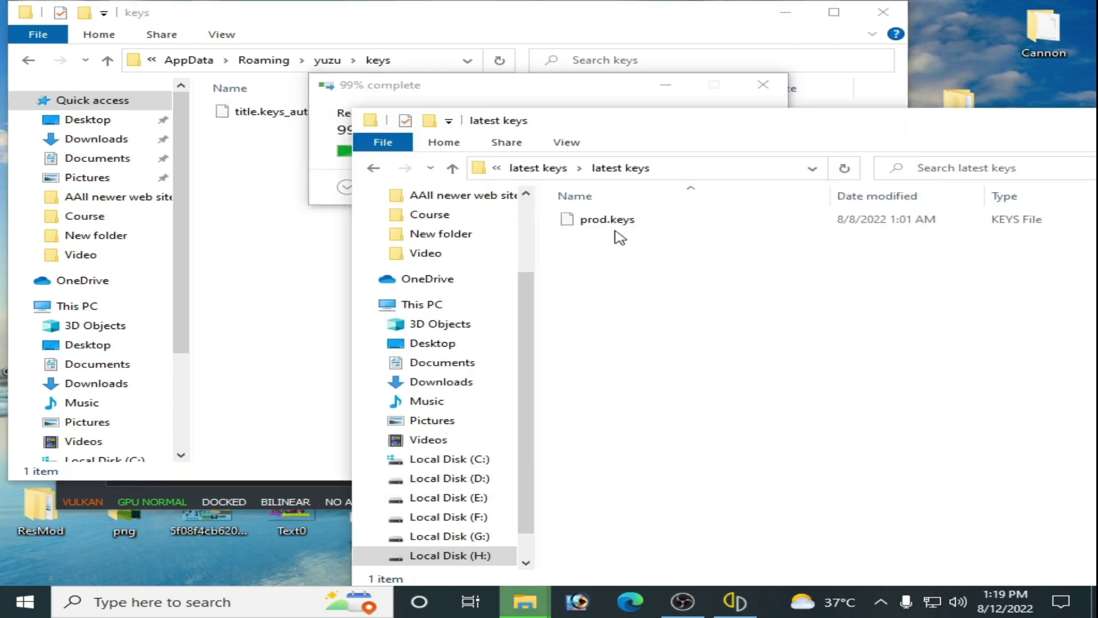
{"action": "right_click", "coordinate": [612, 225]}
{"action": "left_click", "coordinate": [664, 460]}
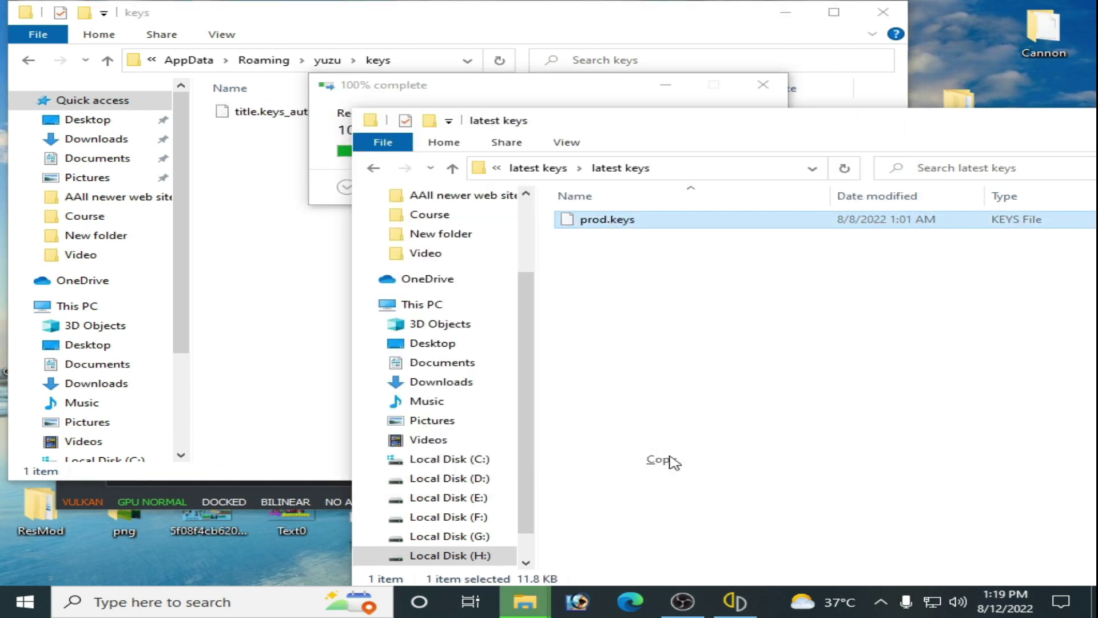
{"action": "left_click", "coordinate": [314, 298]}
{"action": "right_click", "coordinate": [320, 246]}
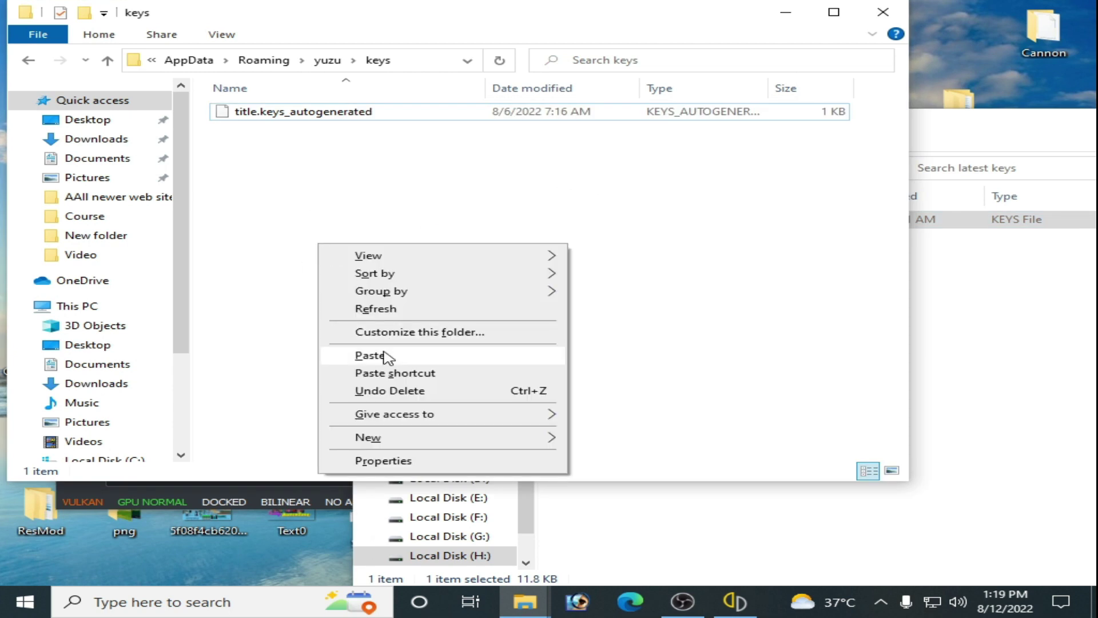
{"action": "left_click", "coordinate": [384, 356]}
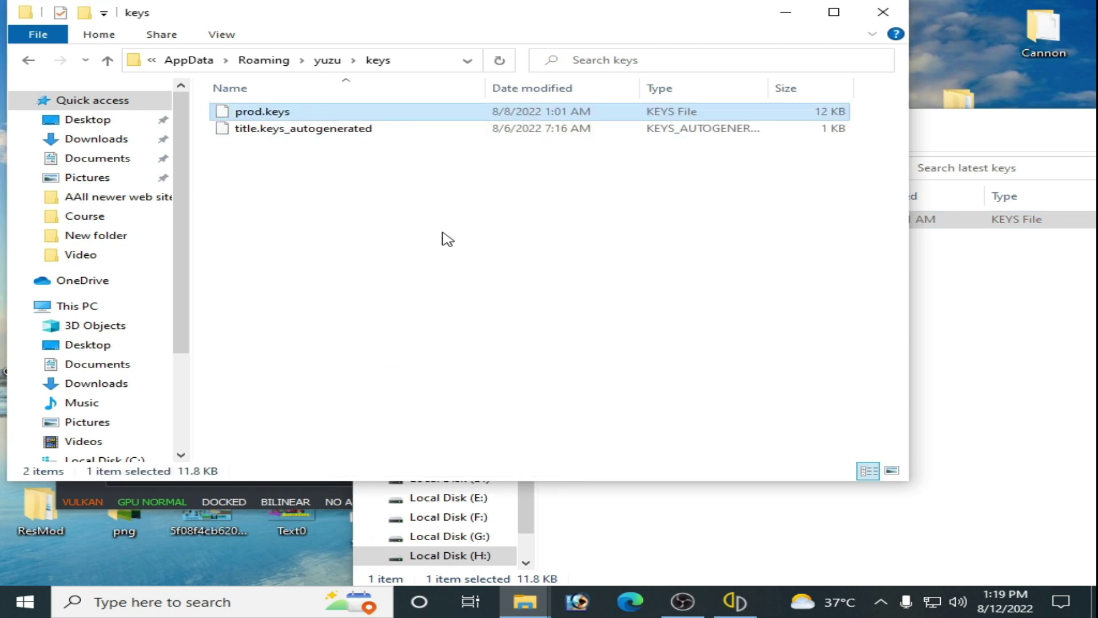
{"action": "left_click", "coordinate": [28, 62]}
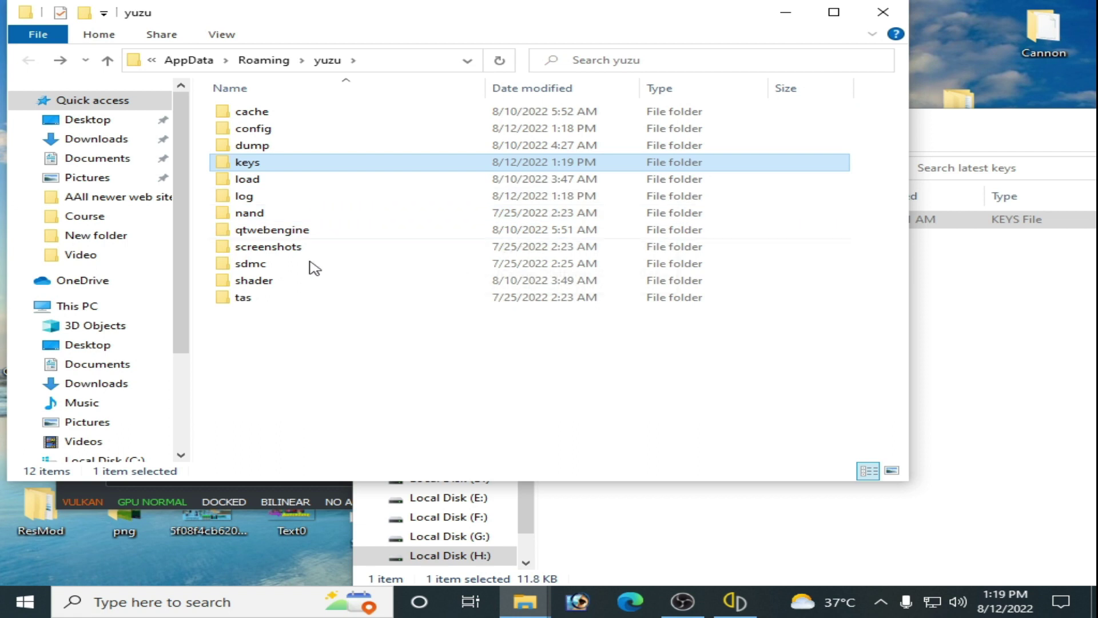
{"action": "left_click", "coordinate": [884, 12]}
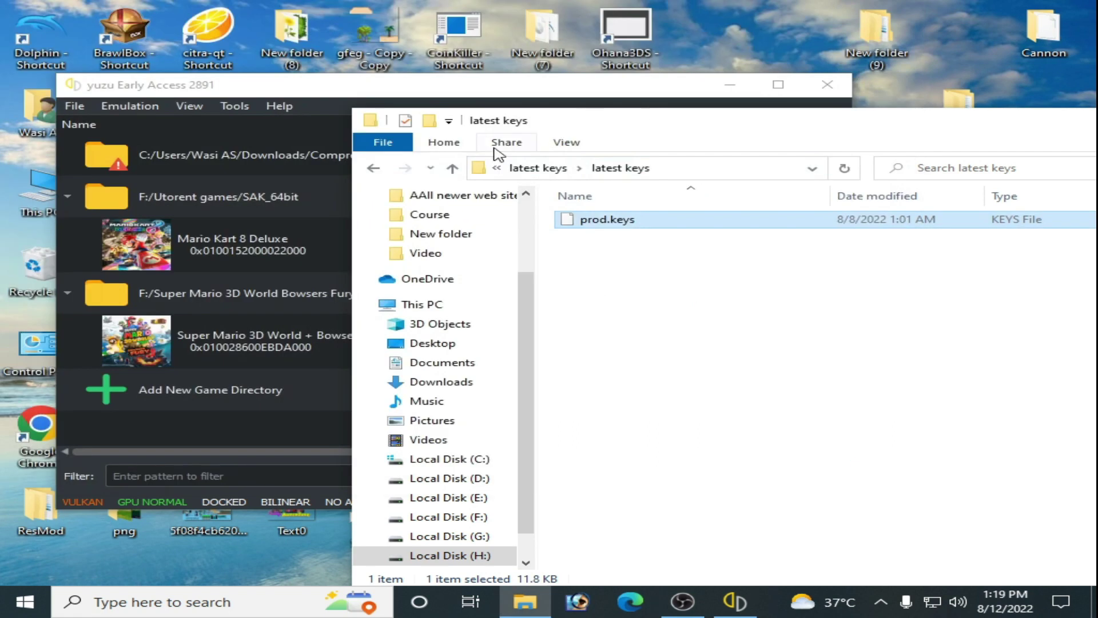
Back out of the latest keys folders and close the drive H window.
{"action": "left_click", "coordinate": [373, 168]}
{"action": "left_click", "coordinate": [373, 169]}
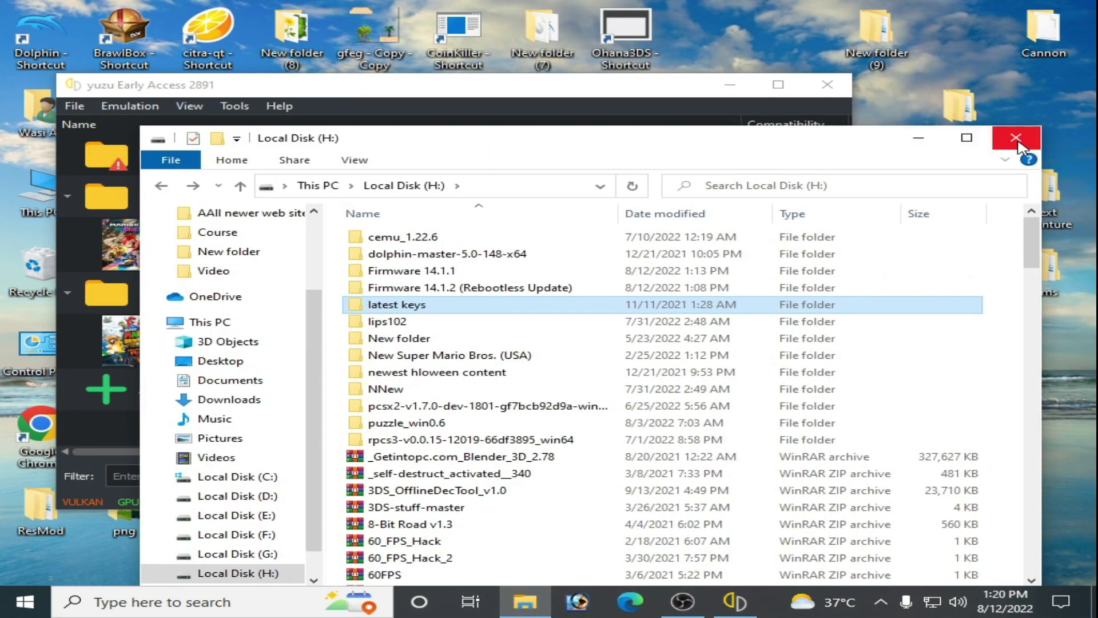
{"action": "left_click", "coordinate": [1016, 137]}
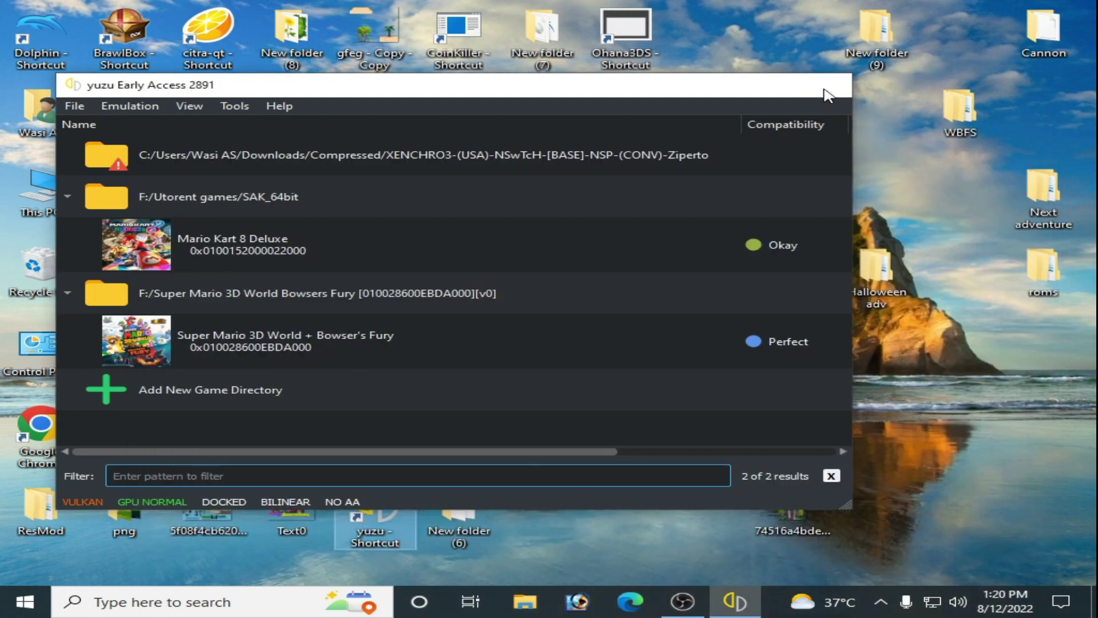
Close yuzu, relaunch it from its desktop shortcut, and move the window to the screen centre.
{"action": "left_click", "coordinate": [827, 84]}
{"action": "right_click", "coordinate": [404, 503]}
{"action": "left_click", "coordinate": [435, 93]}
{"action": "left_click_drag", "start_coordinate": [385, 95], "coordinate": [440, 74]}
{"action": "left_click", "coordinate": [392, 231]}
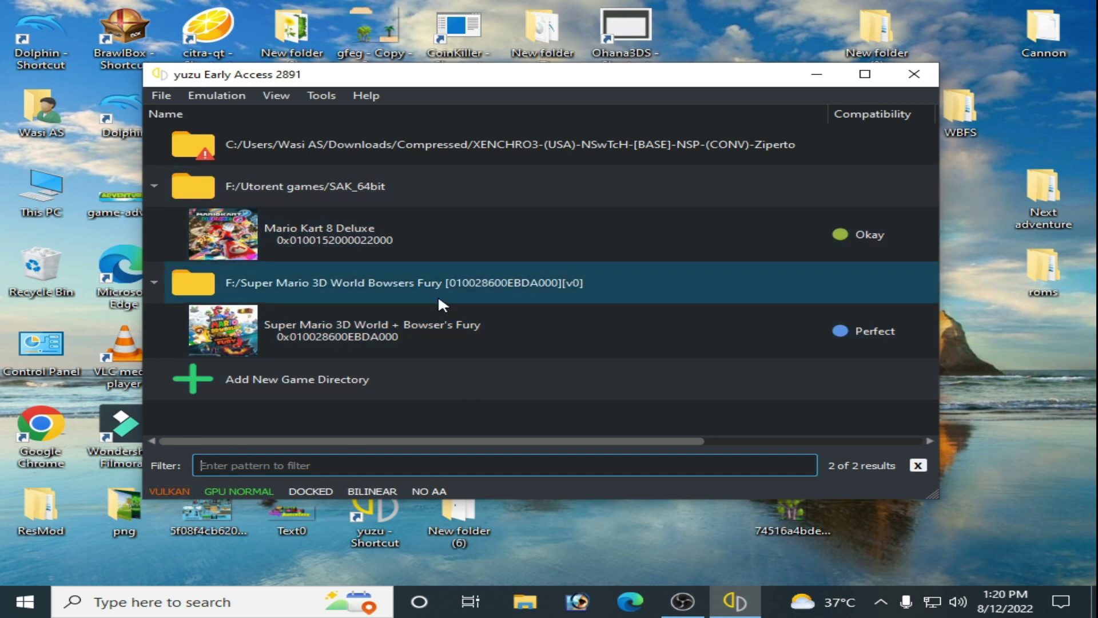
Launch Mario Kart 8 Deluxe, get past the title screen, and pick the Player Mii.
{"action": "left_click", "coordinate": [306, 229]}
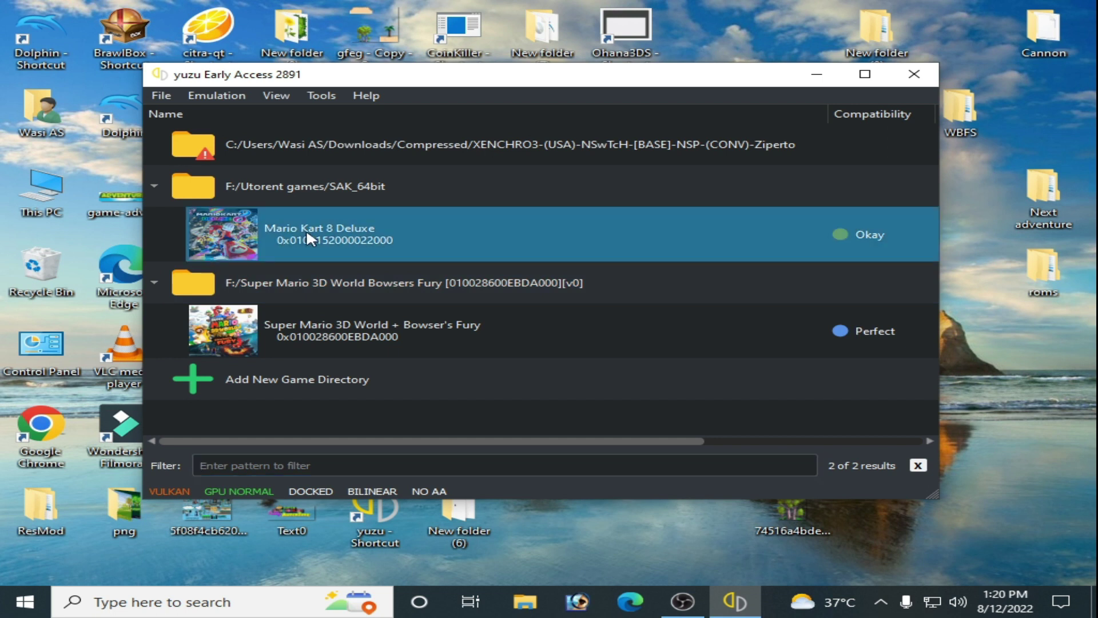
{"action": "double_click", "coordinate": [353, 234]}
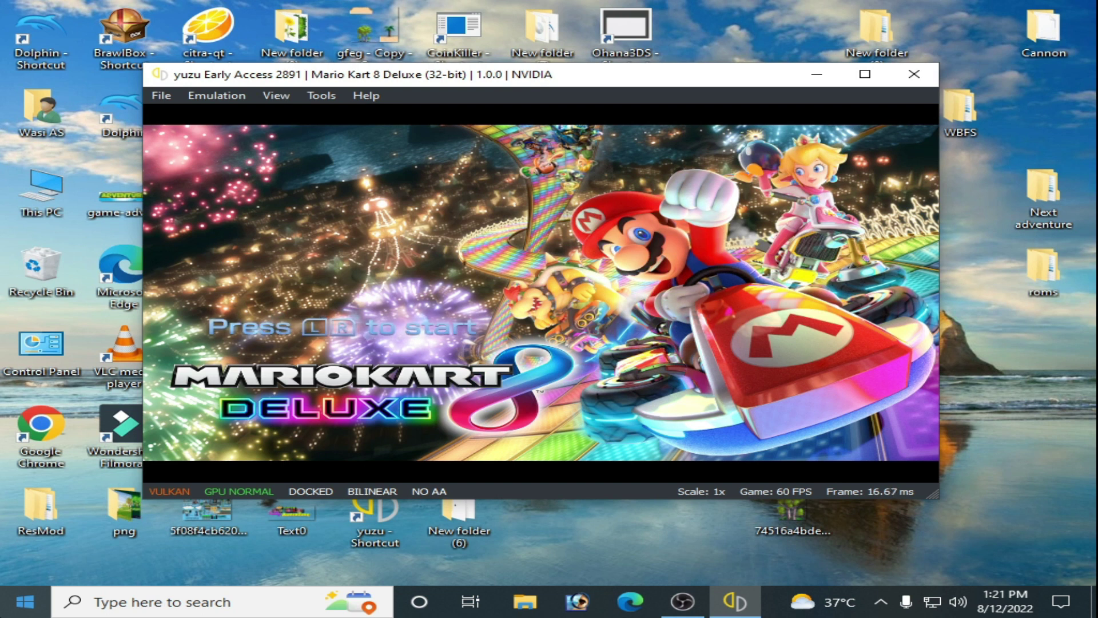
{"action": "key", "text": "q+e"}
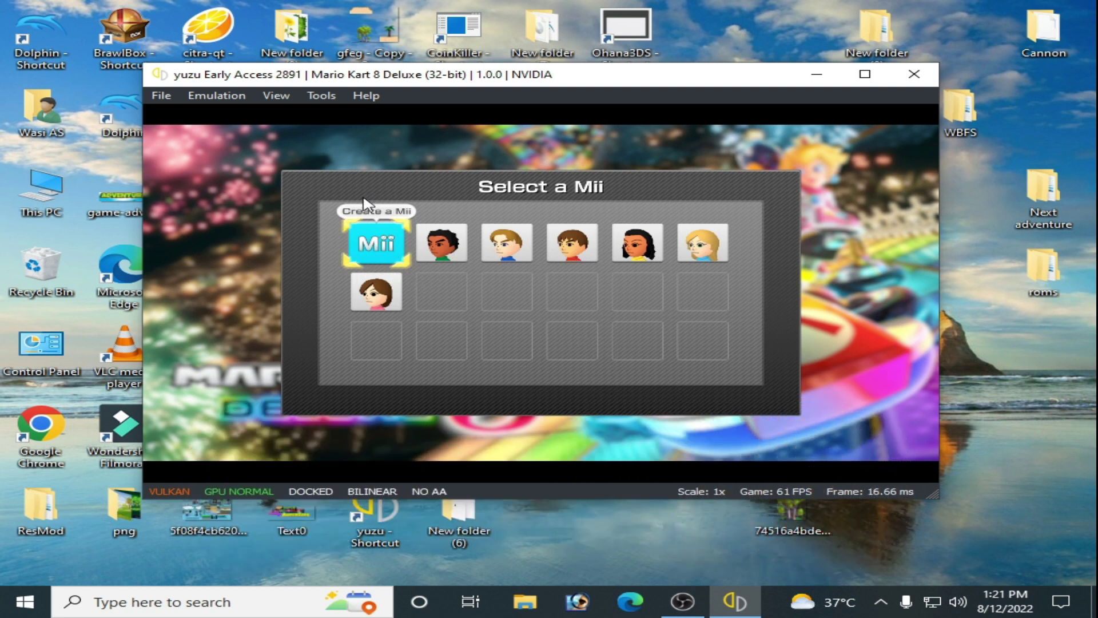
{"action": "left_click", "coordinate": [460, 251]}
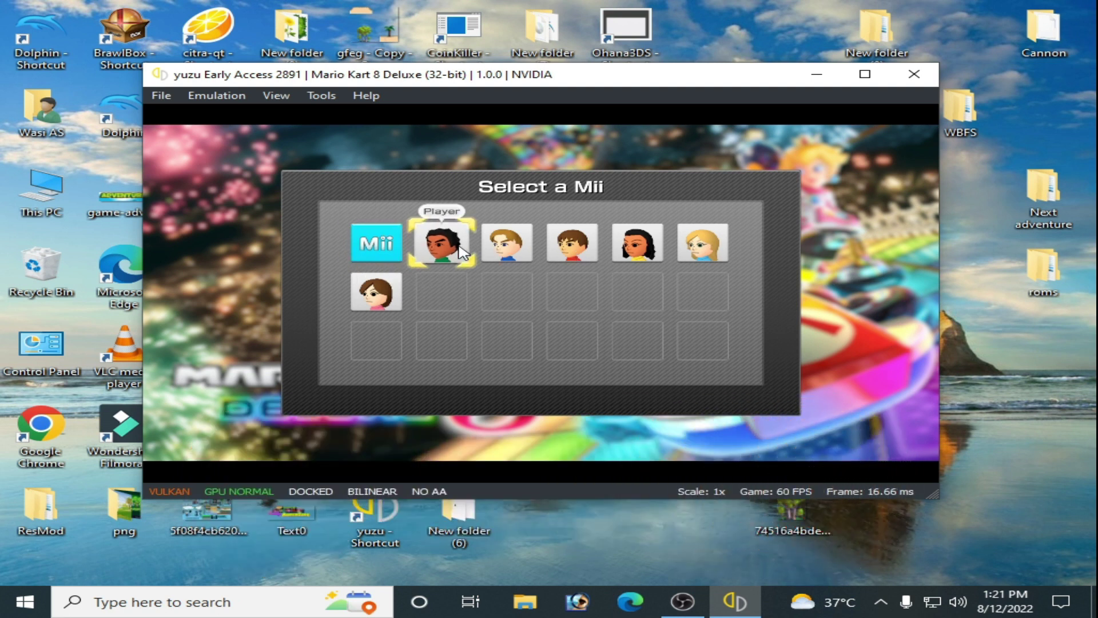